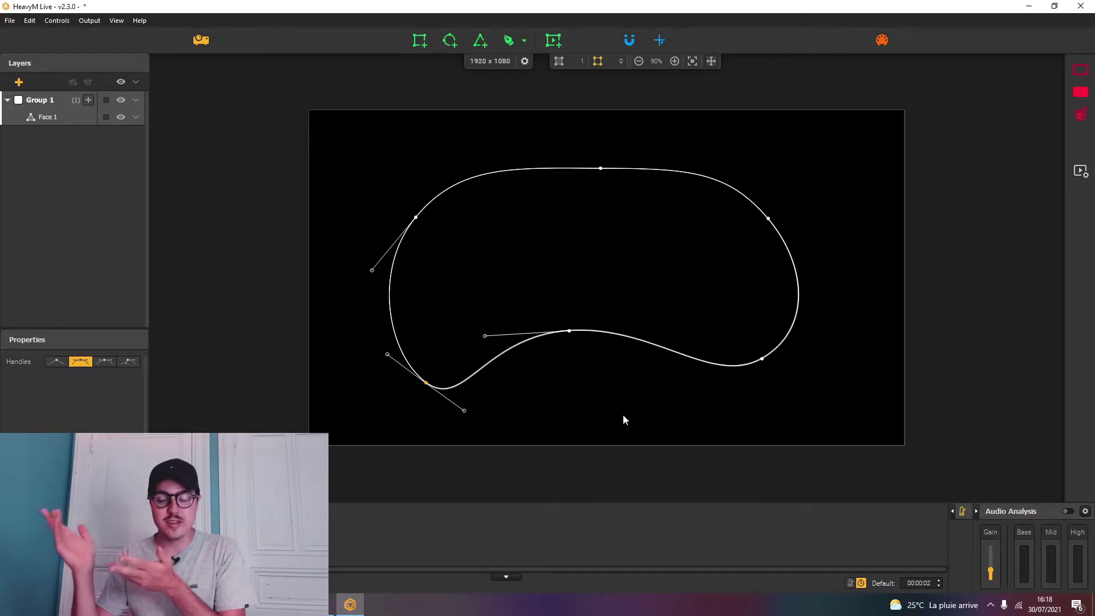
# Add a media player over the curved face, covering most of the canvas
pyautogui.click(1081, 92)
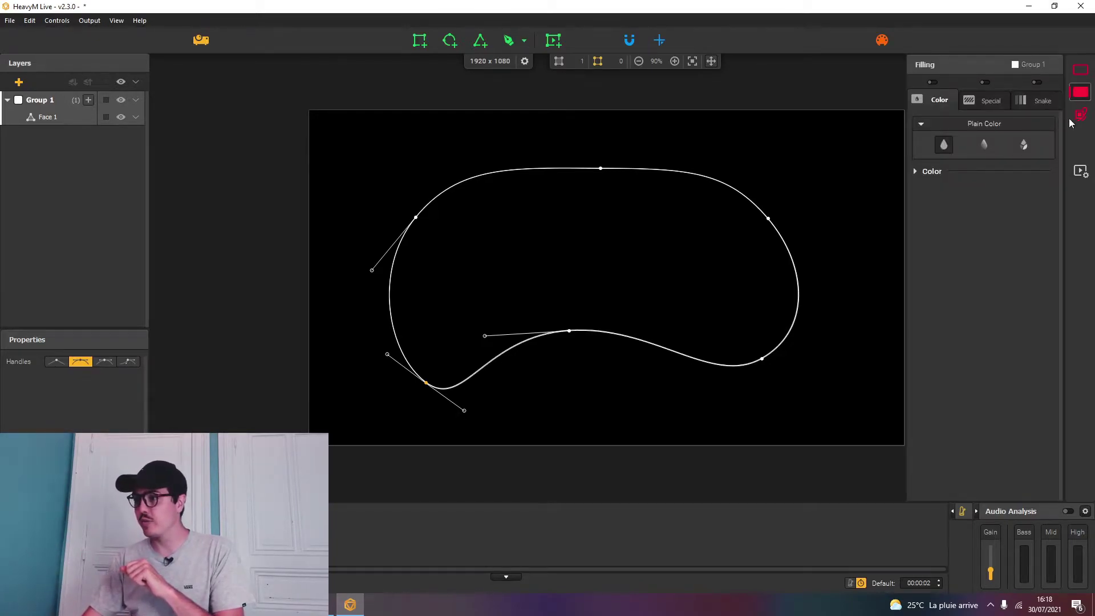
pyautogui.click(1081, 93)
pyautogui.click(1080, 171)
pyautogui.moveTo(639, 292); pyautogui.dragTo(694, 327)
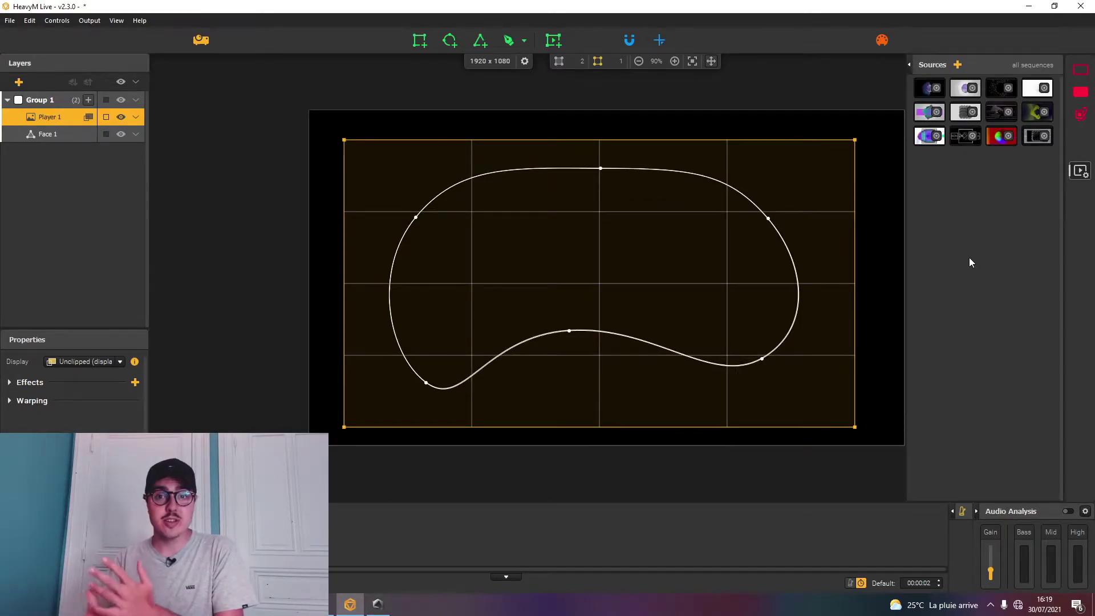
# Clip Player 1 to the curved face and try out several of the available sources in it
pyautogui.click(939, 89)
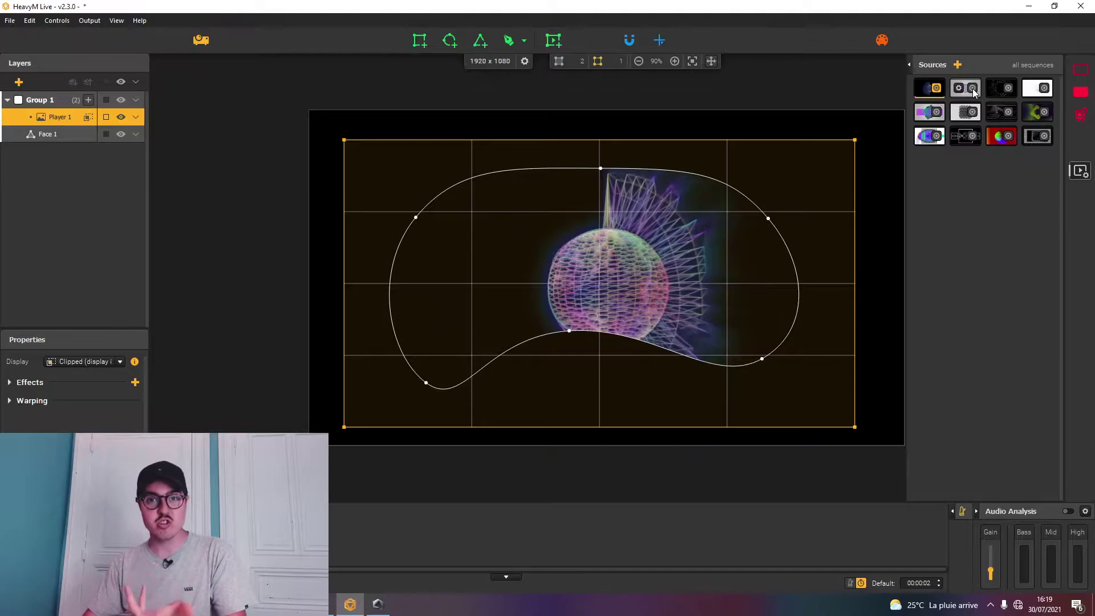
pyautogui.click(959, 112)
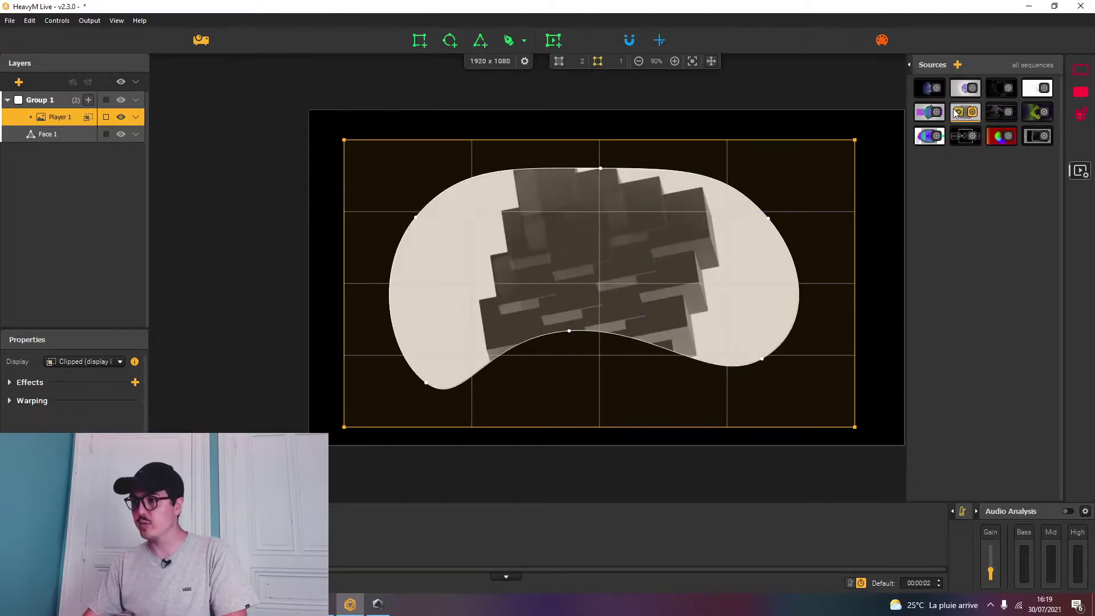
pyautogui.click(936, 114)
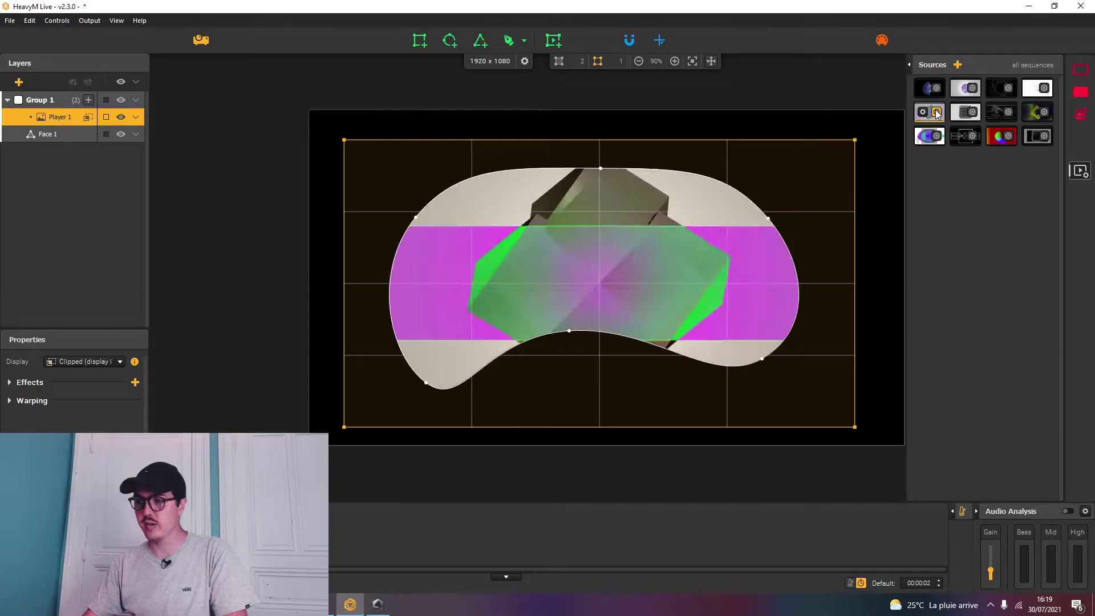
pyautogui.click(935, 139)
pyautogui.click(969, 137)
pyautogui.click(1008, 137)
pyautogui.click(1012, 112)
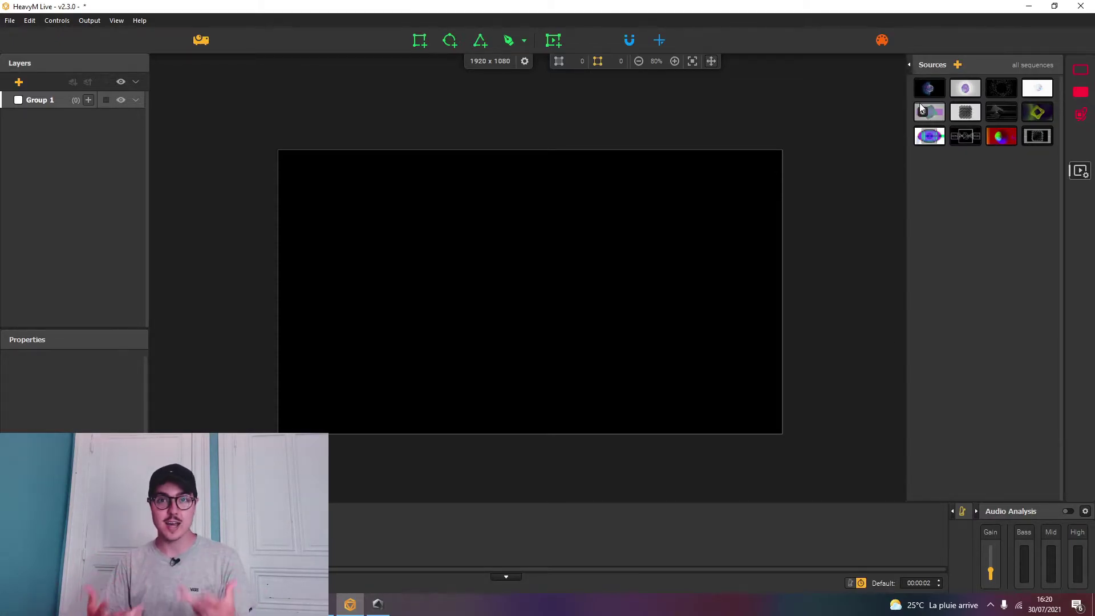
# Show the MIDI control settings and turn on MIDI learning mode
pyautogui.click(882, 49)
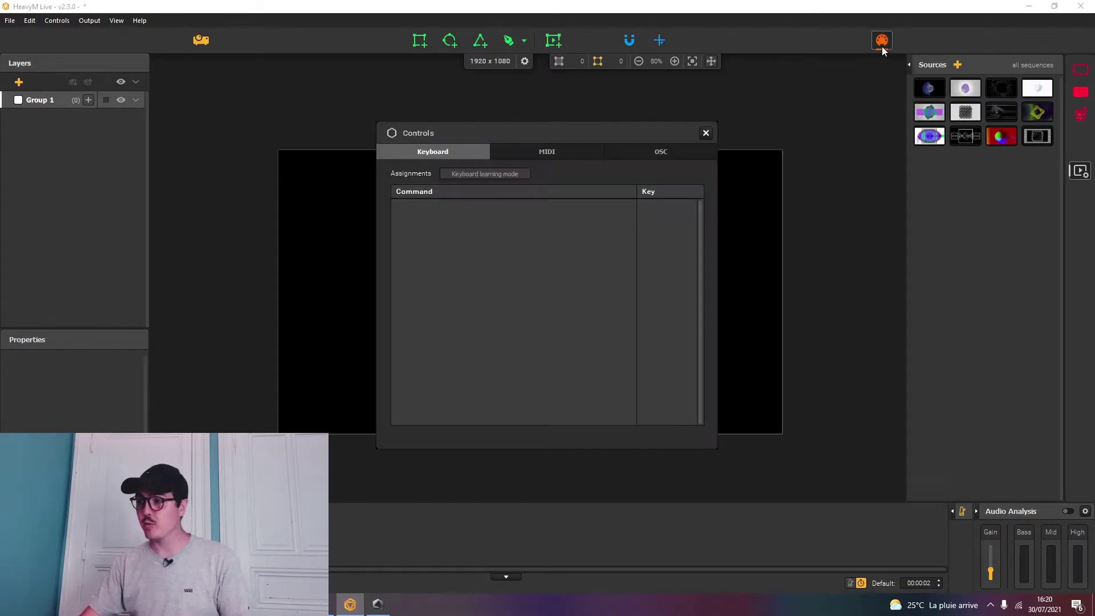
pyautogui.click(539, 154)
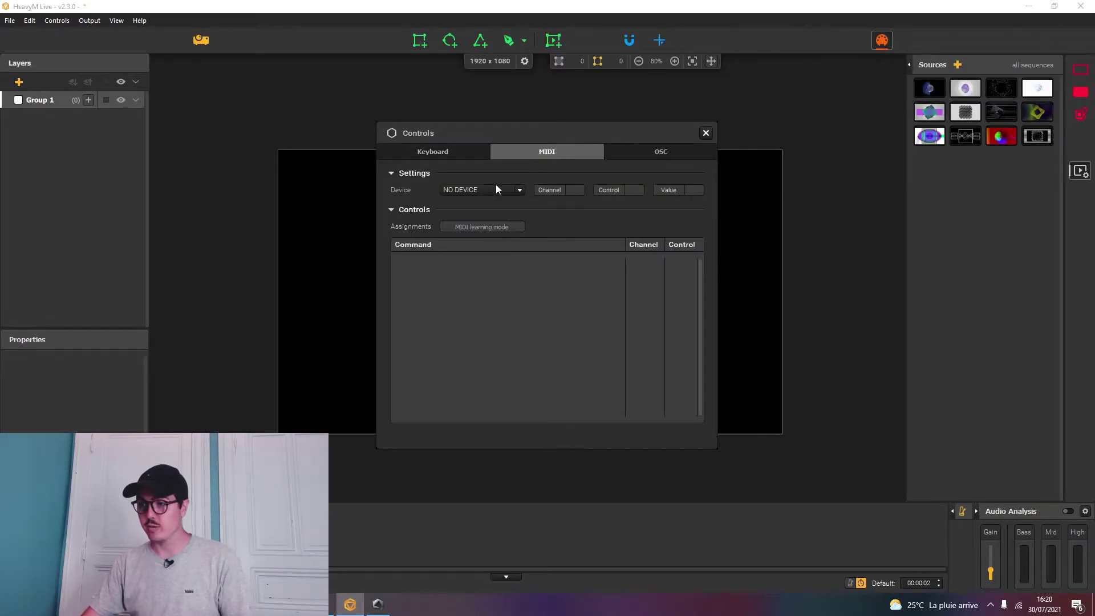
pyautogui.click(480, 227)
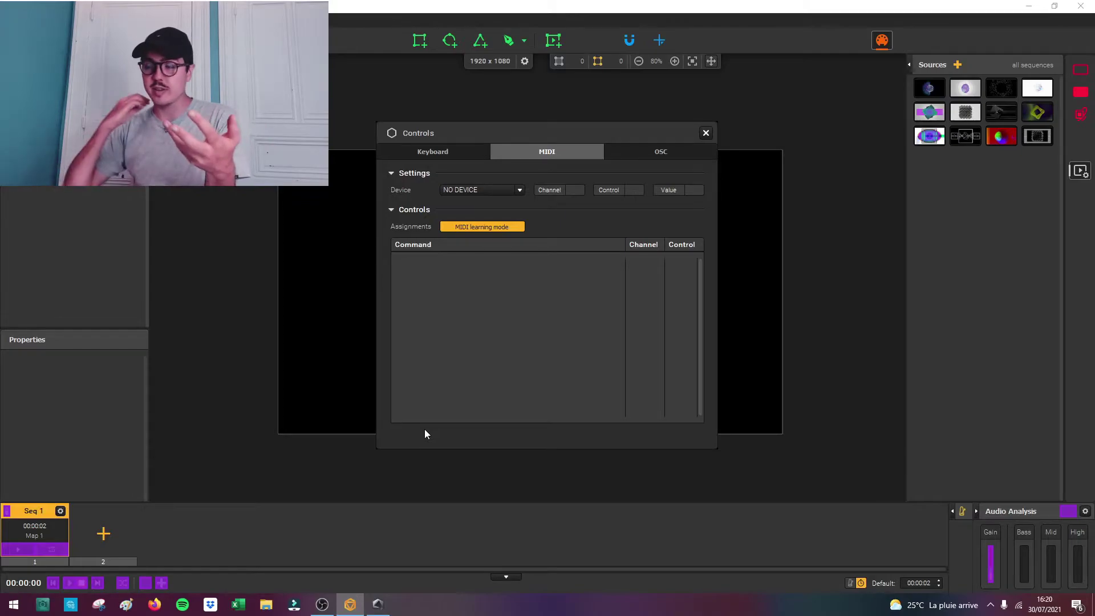
# Set the MIDI device to LPD8 1 and assign the Outline toggles: Border to CC40 and Line to CC41
pyautogui.click(1072, 71)
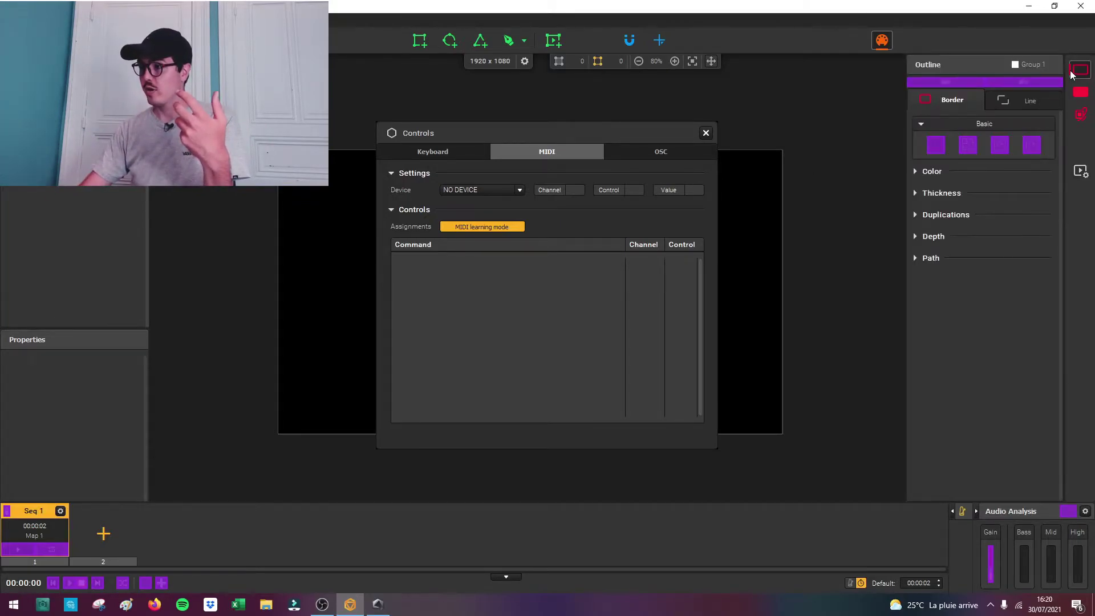
pyautogui.click(960, 84)
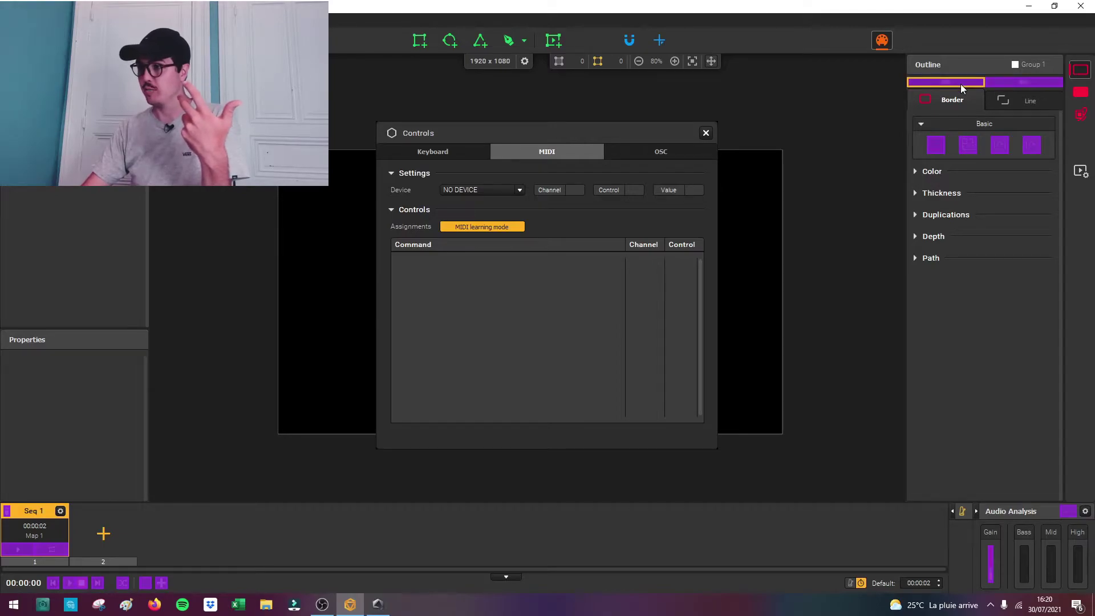
pyautogui.click(482, 189)
pyautogui.click(499, 210)
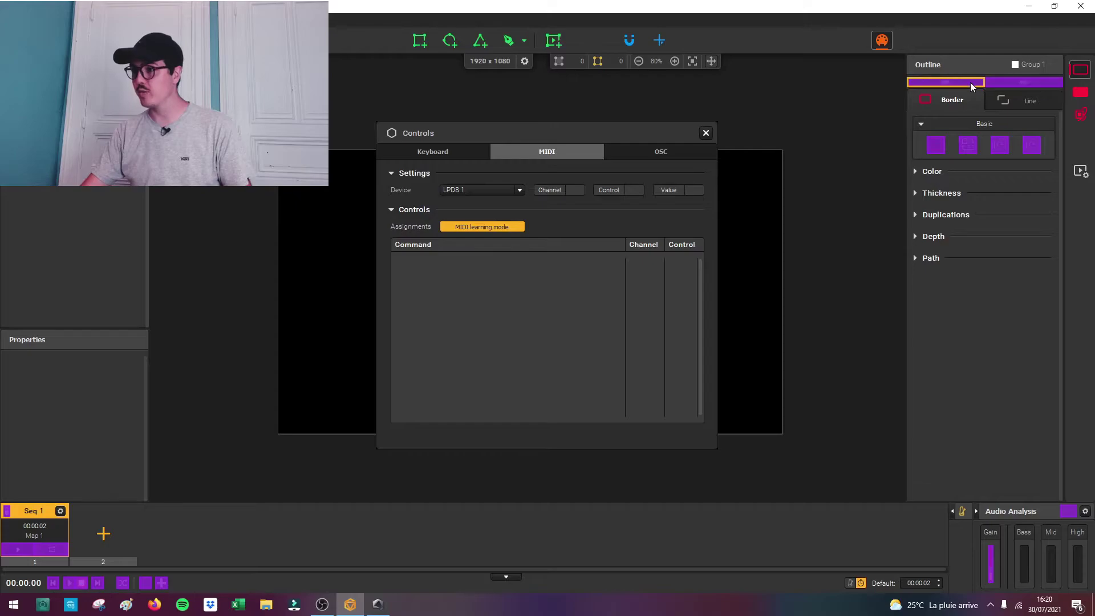
pyautogui.click(1011, 83)
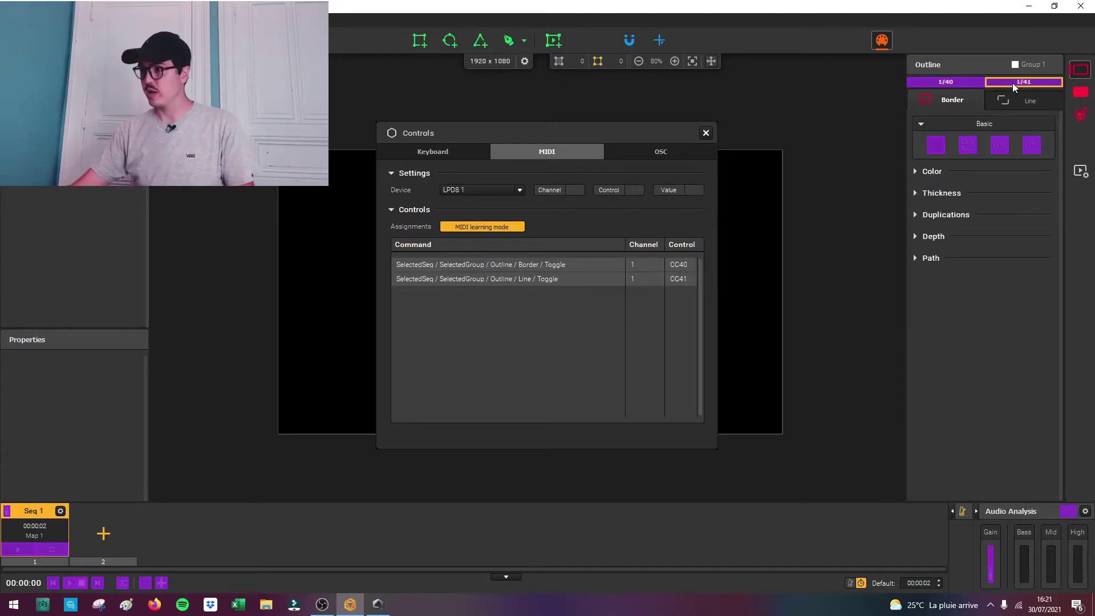
# Assign the Filling toggles on the MIDI controller, Color to CC36 and Special to CC37, and leave the control settings
pyautogui.click(1081, 92)
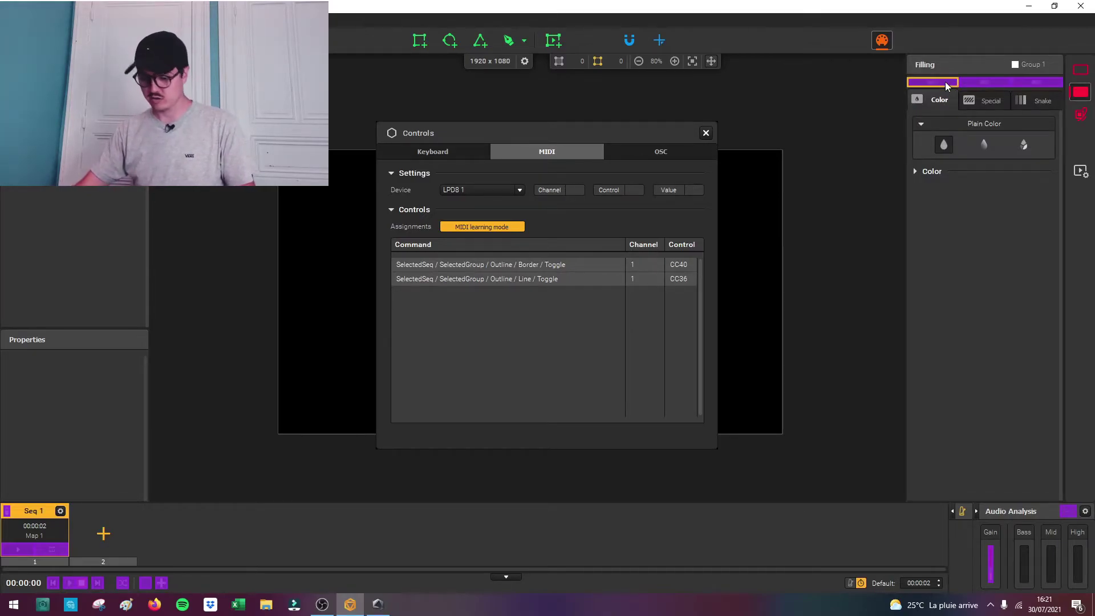
pyautogui.click(979, 83)
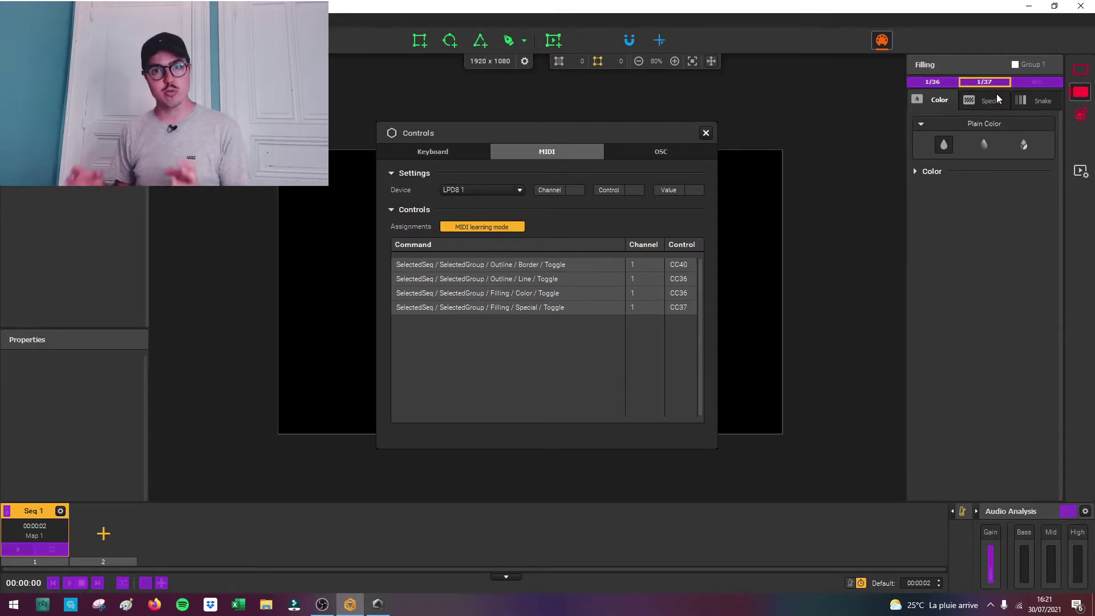
pyautogui.press('Escape')
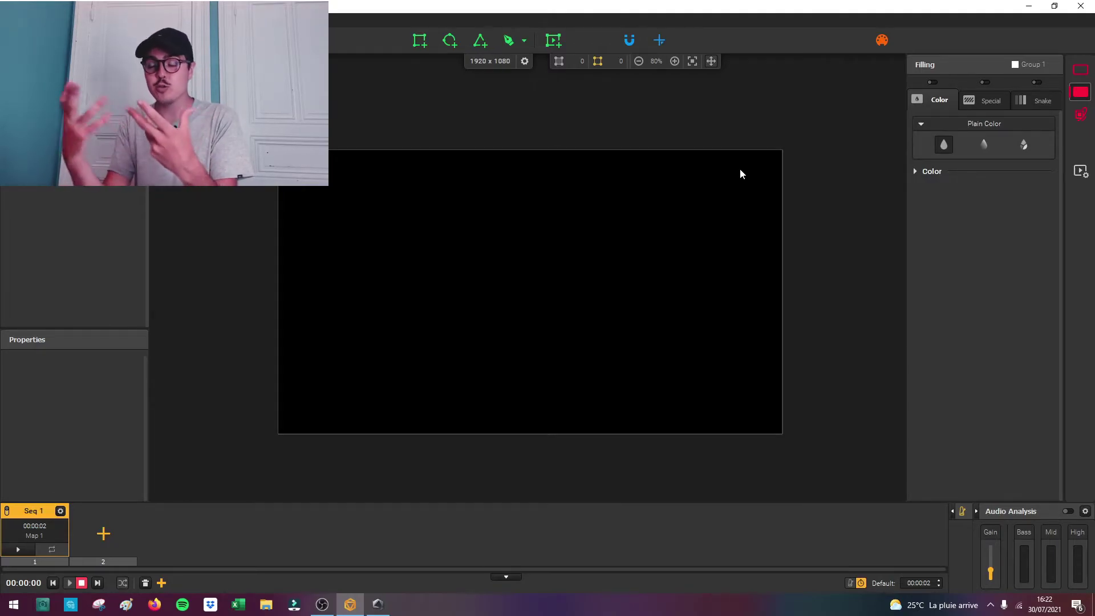
# Create a large square face in the middle of the canvas and place its centre point at about X 951, Y 496
pyautogui.click(419, 40)
pyautogui.moveTo(535, 264); pyautogui.dragTo(559, 308)
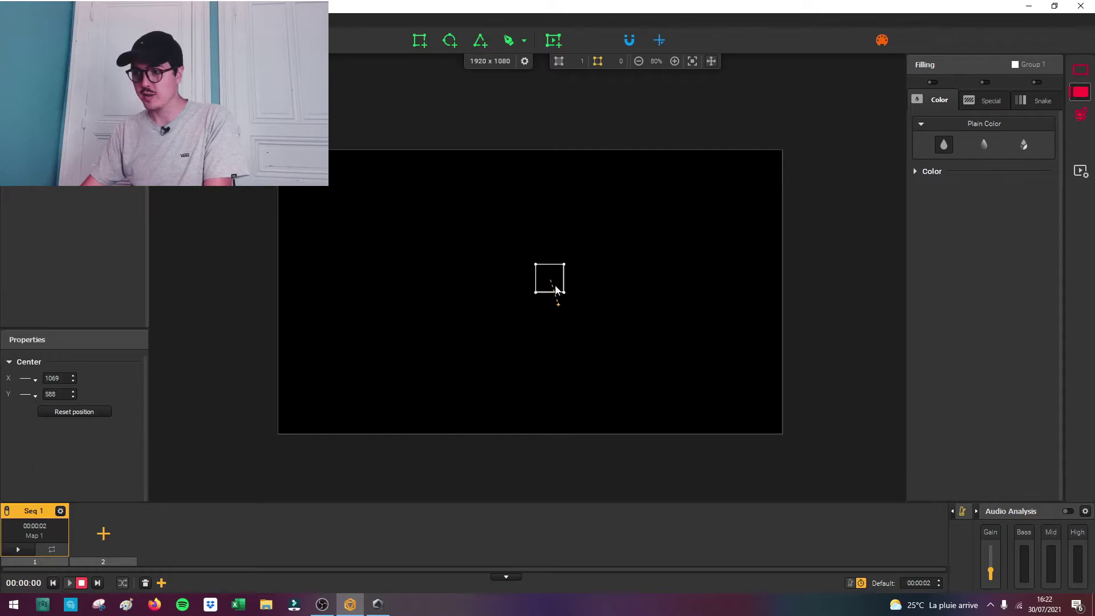
pyautogui.moveTo(556, 287); pyautogui.dragTo(587, 313)
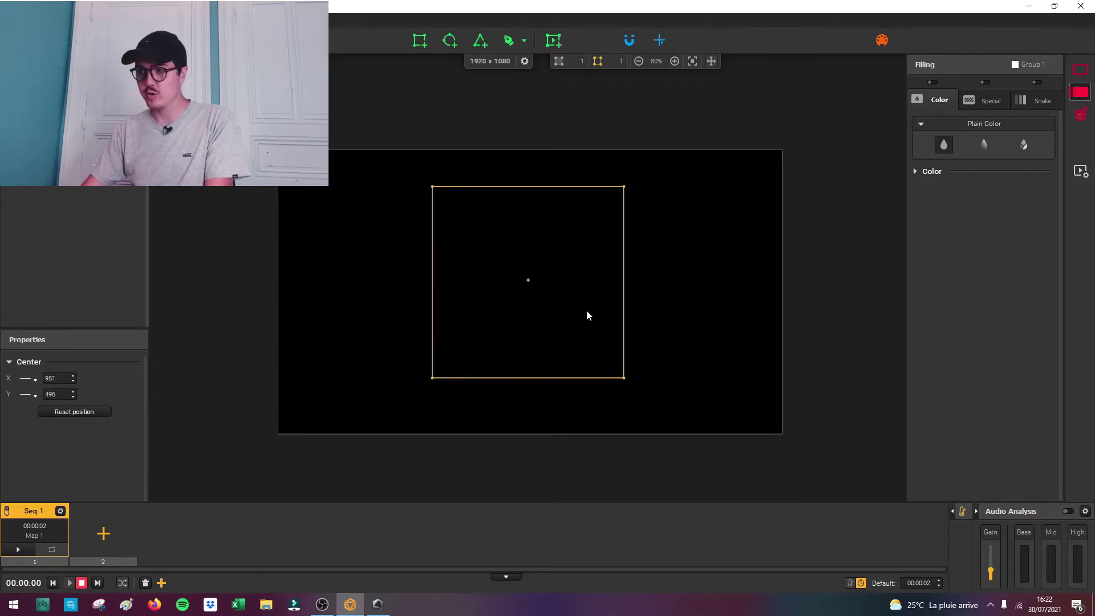
# Animate the square's centre with a wave motion on X and Y, both at x1/4 speed
pyautogui.click(36, 385)
pyautogui.click(41, 400)
pyautogui.click(35, 413)
pyautogui.click(39, 433)
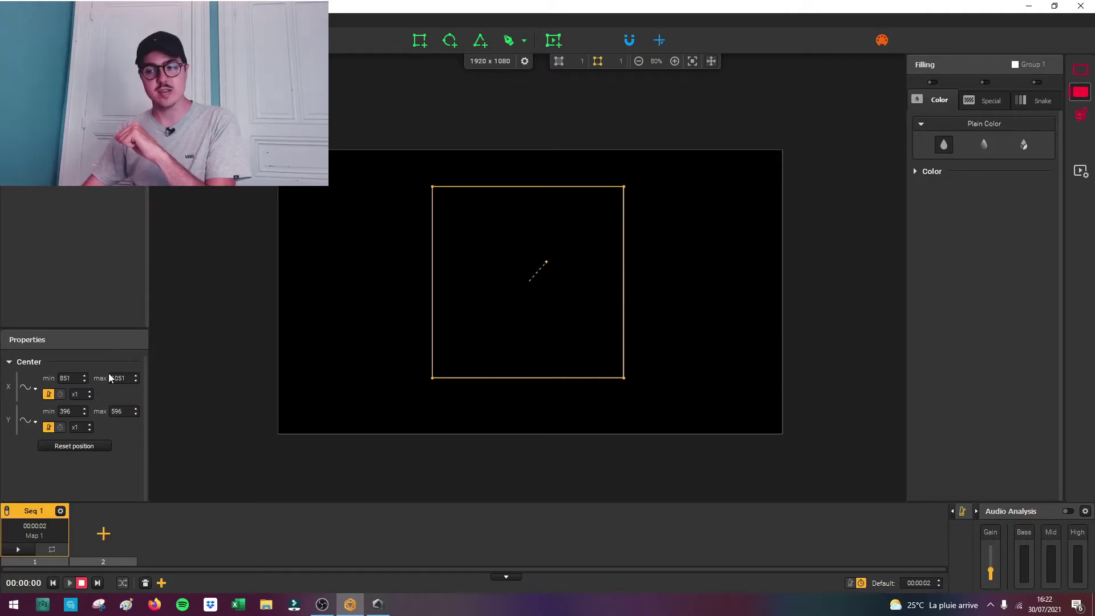
pyautogui.click(46, 446)
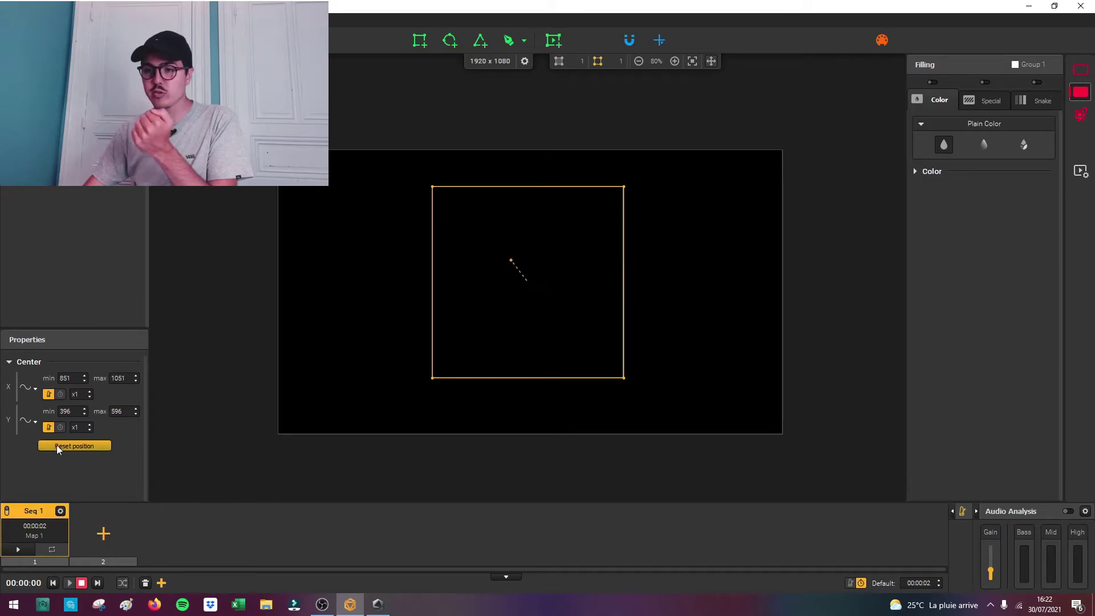
pyautogui.click(90, 397)
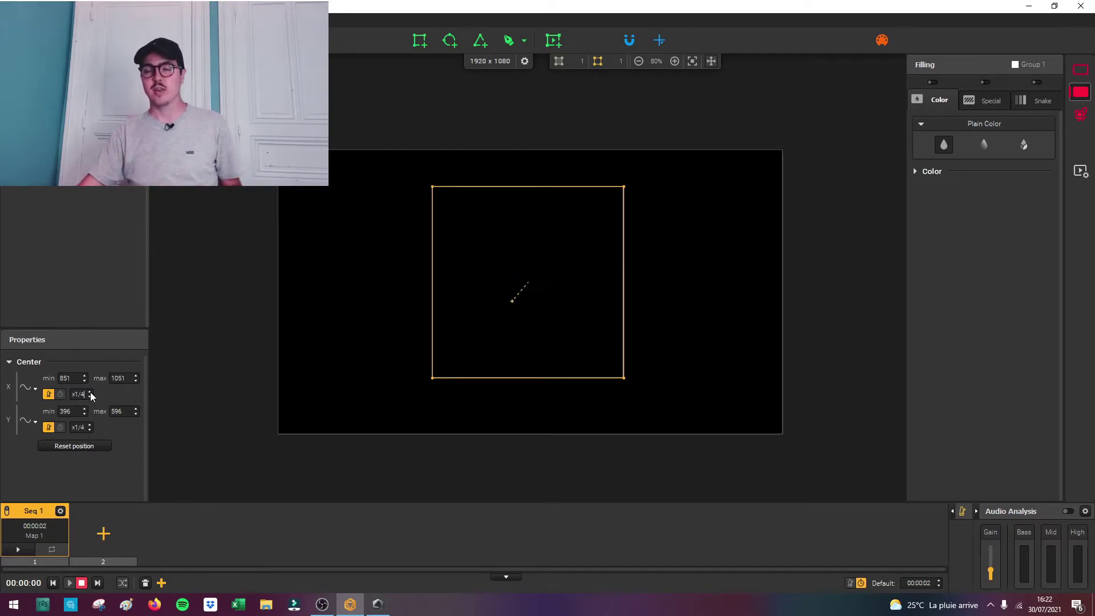
# Enable the Border and Line outline effects, using the third Yoyo line variant with its path origin set to Center
pyautogui.click(1081, 70)
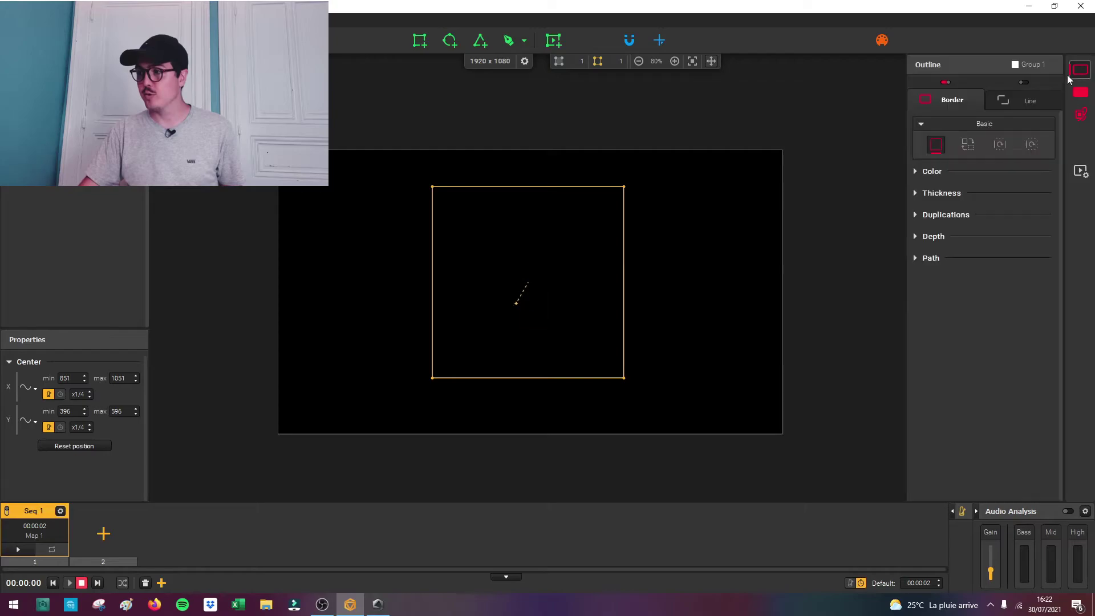
pyautogui.click(1024, 92)
pyautogui.click(1021, 145)
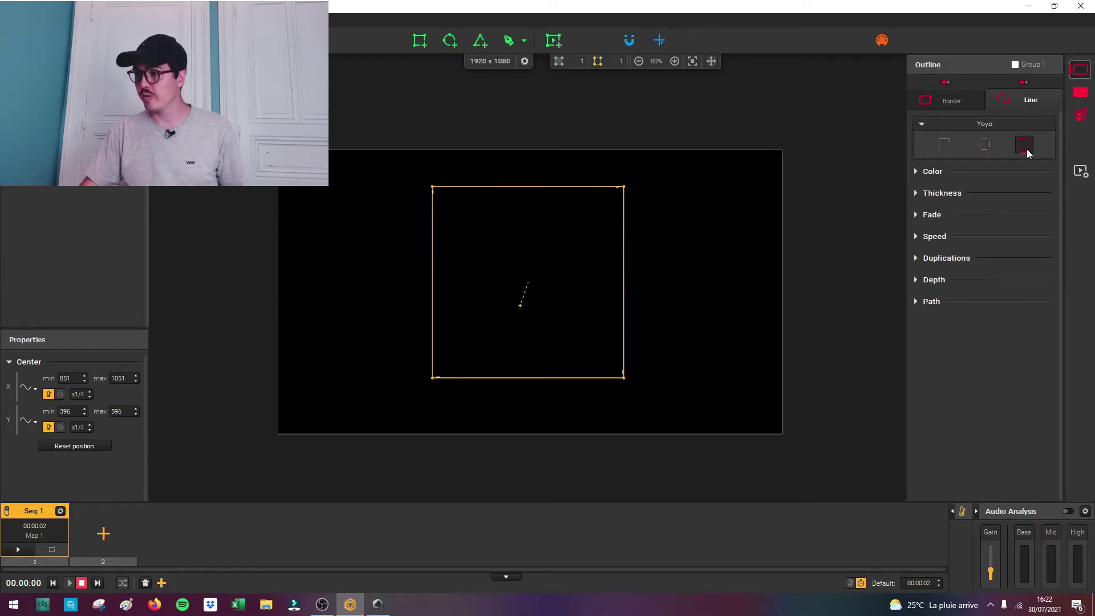
pyautogui.click(925, 302)
pyautogui.click(1021, 336)
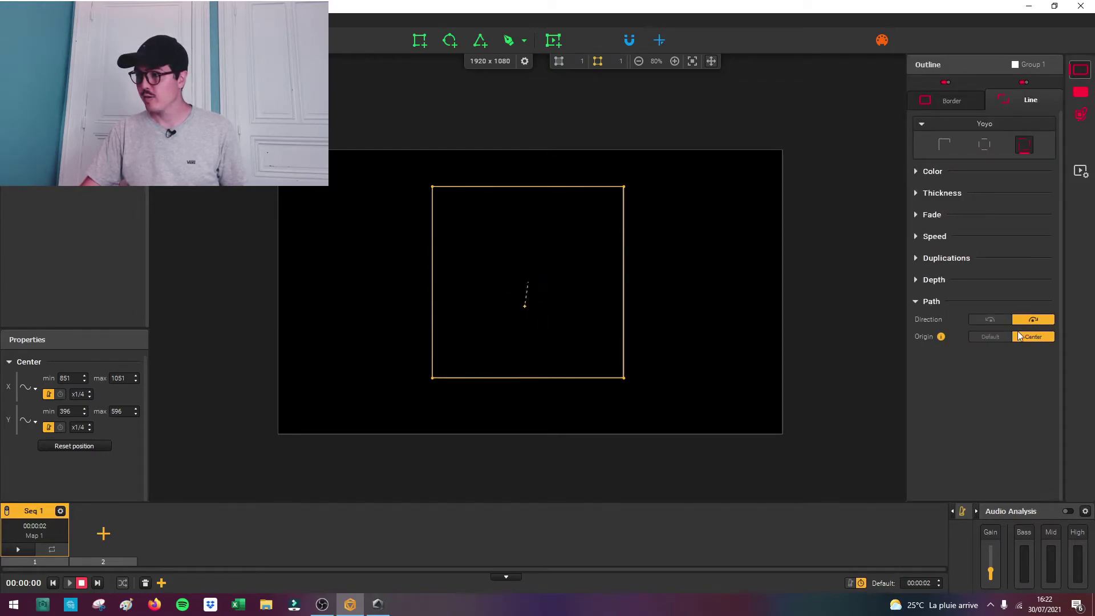
# Increase the number of duplications of the Yoyo line effect
pyautogui.click(947, 259)
pyautogui.scroll(10, 990, 278)
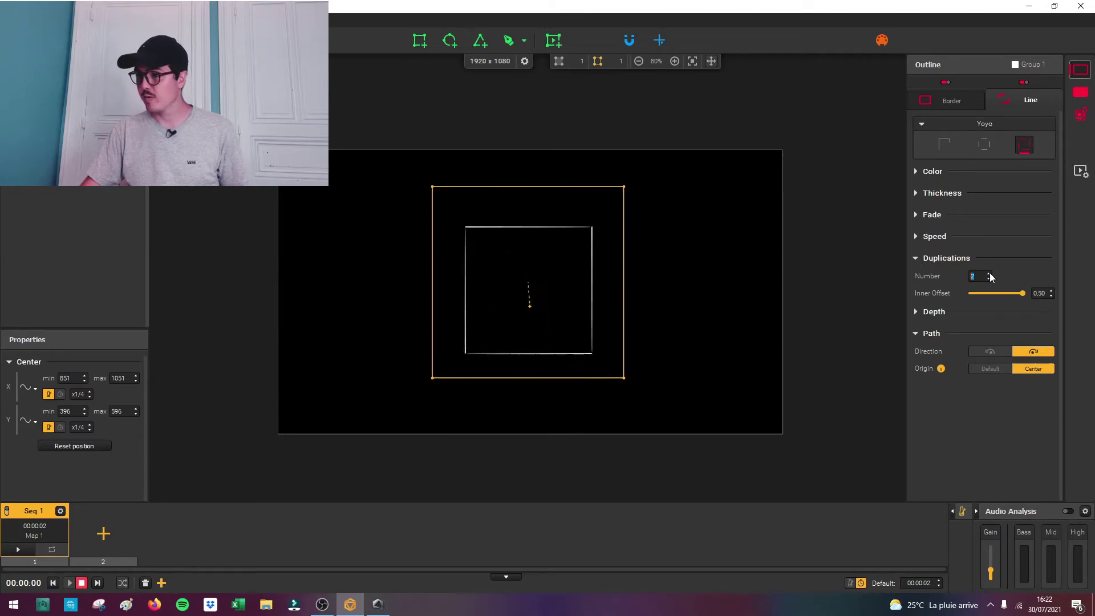